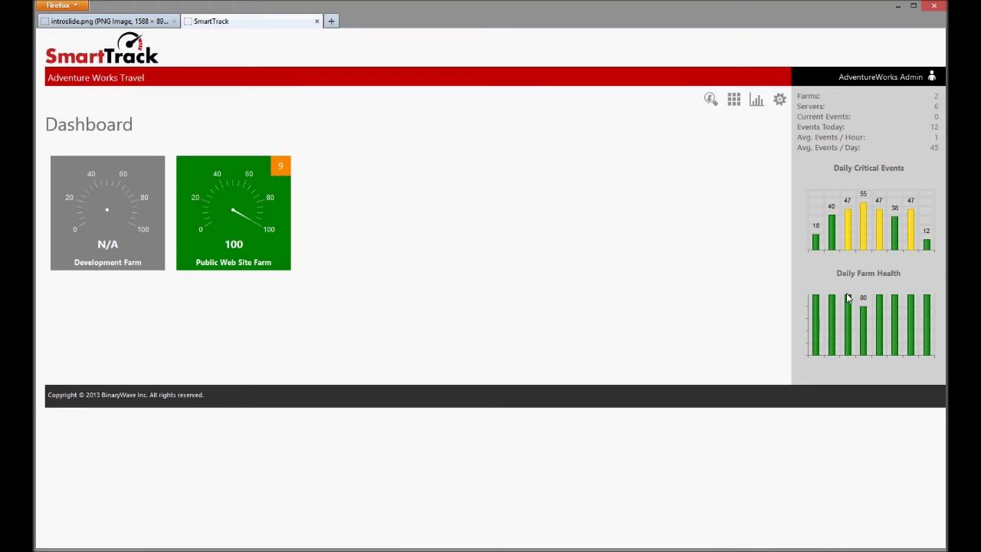
# Inspect the dashboard's daily farm health and view the Daily Critical Events chart enlarged
pyautogui.moveTo(851, 315)
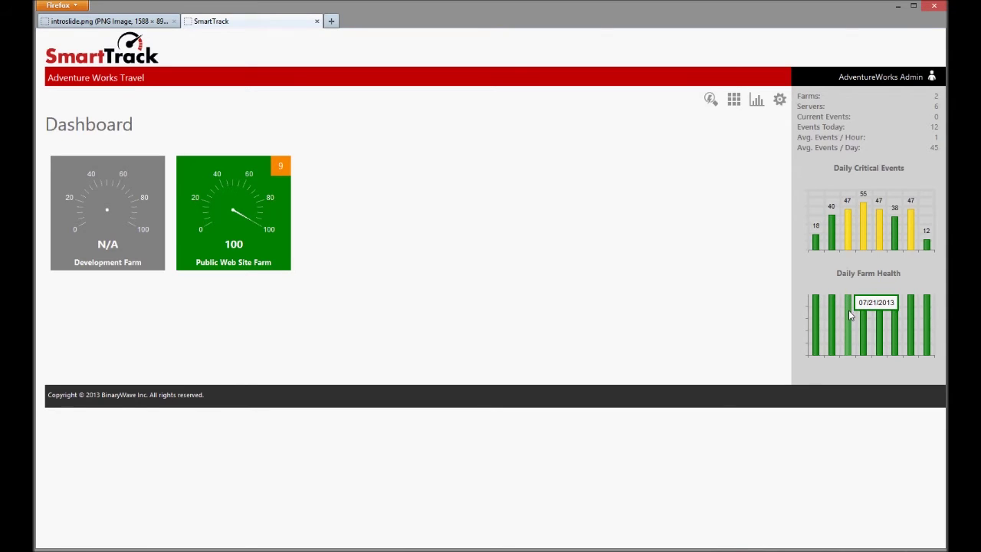
pyautogui.click(857, 199)
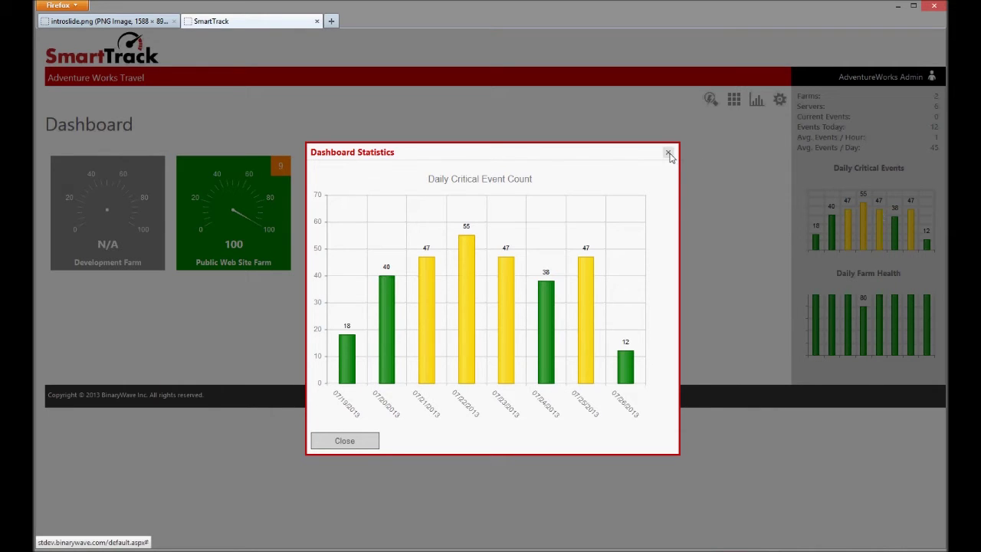
pyautogui.click(669, 153)
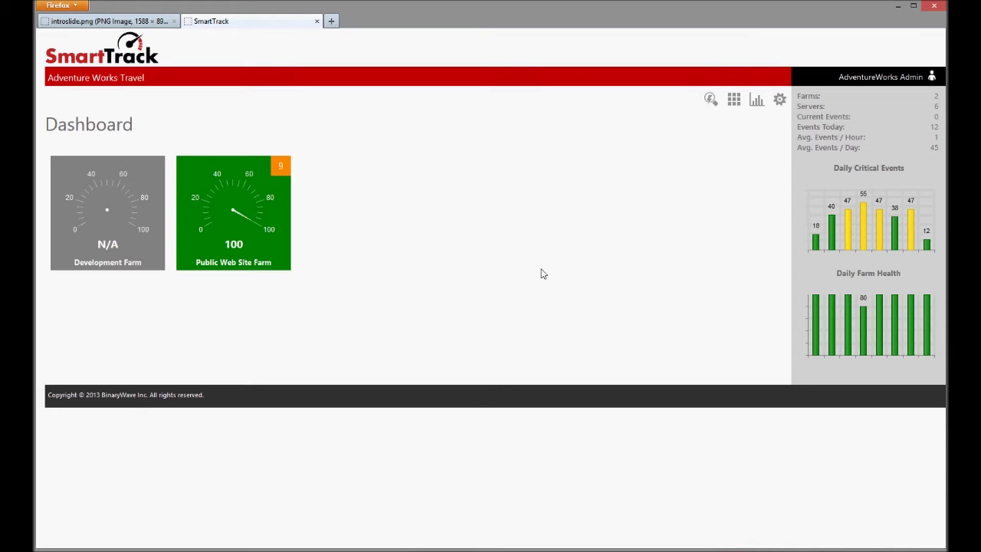
# View the Public Web Site Farm's critical event velocity for server 337313-VM2 alone, and return to the whole farm
pyautogui.click(239, 221)
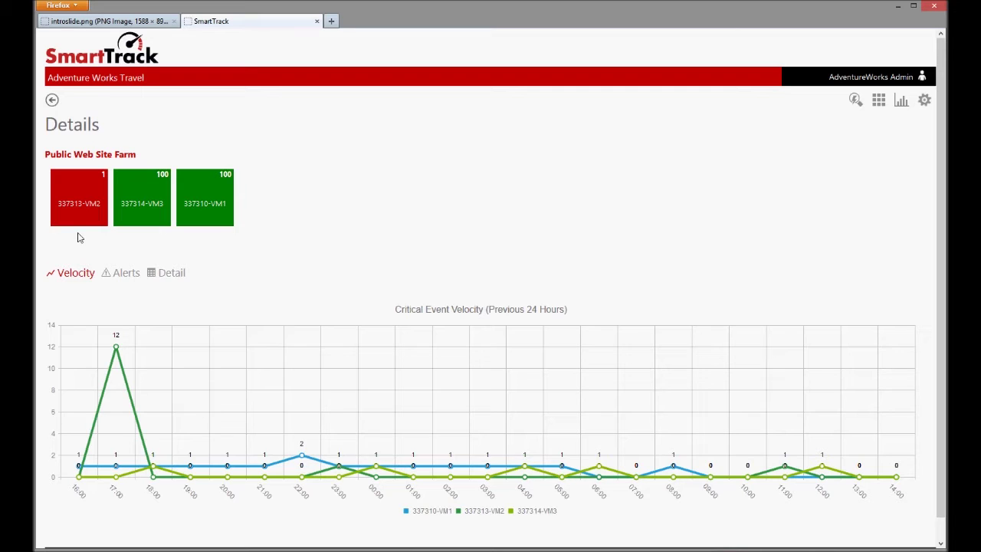
pyautogui.click(78, 196)
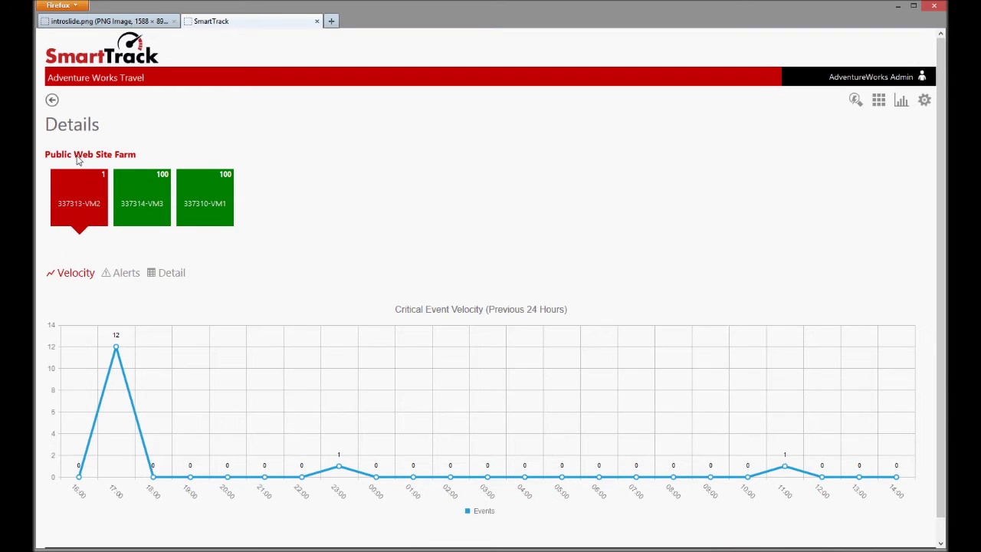
pyautogui.click(77, 156)
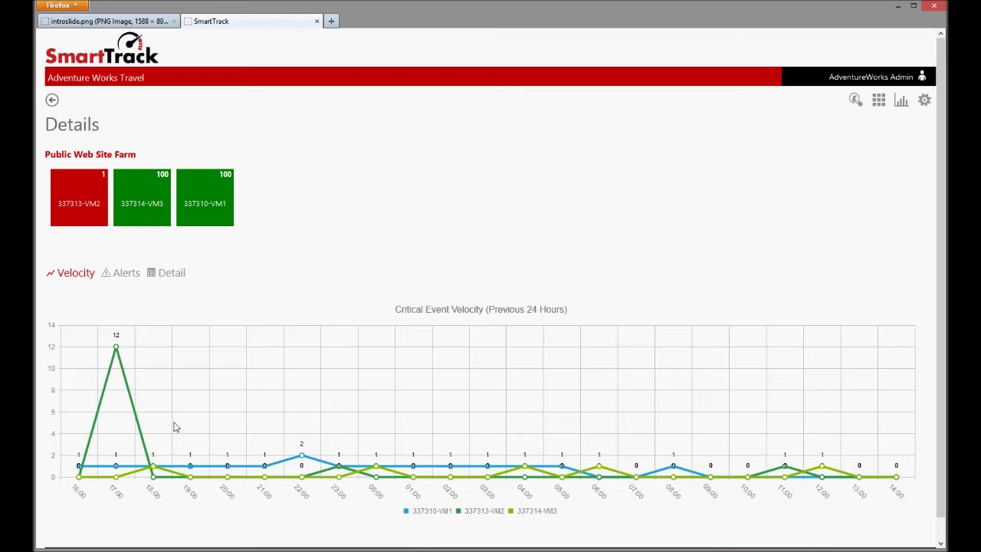
# Review the farm's alerts and its detailed event list, including the filter options for Event ID
pyautogui.click(123, 275)
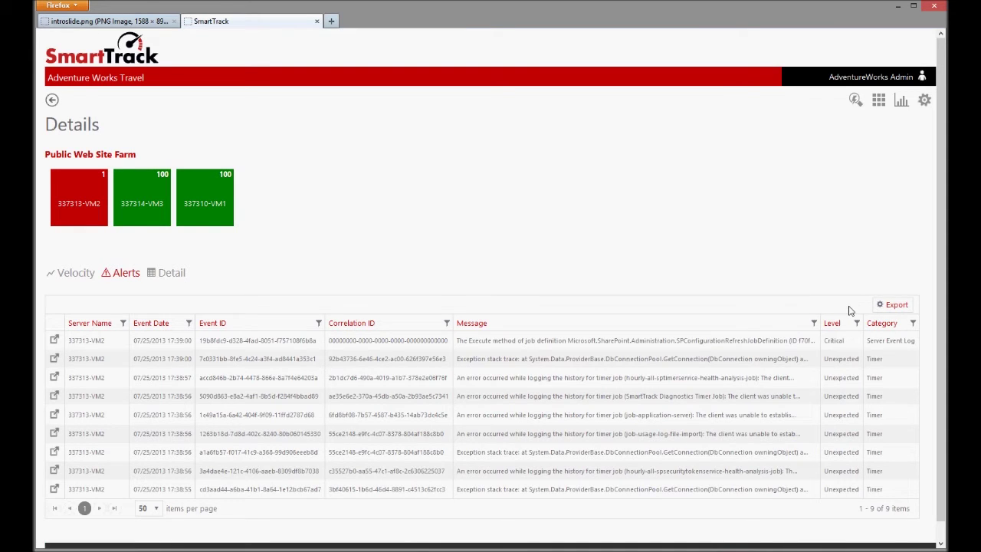
pyautogui.click(171, 273)
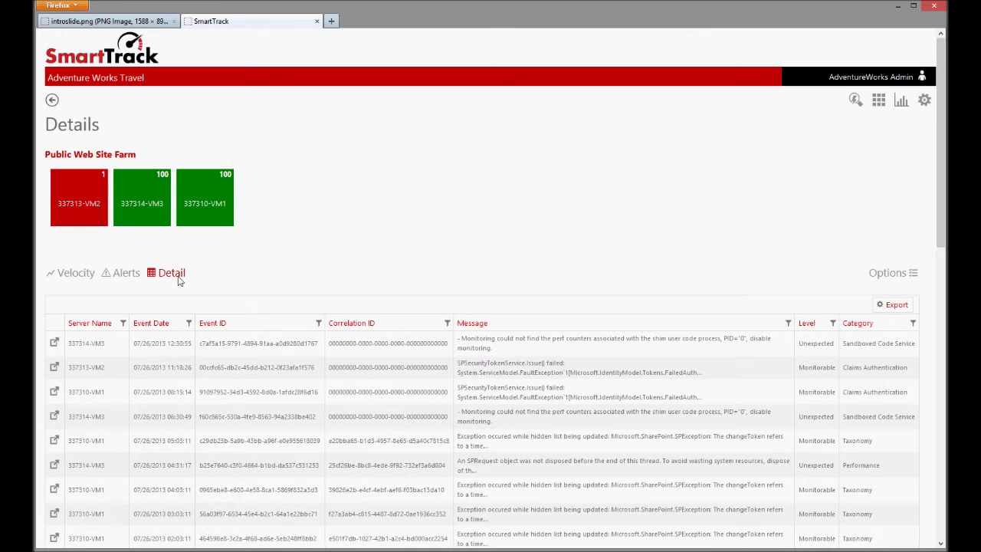
pyautogui.click(318, 323)
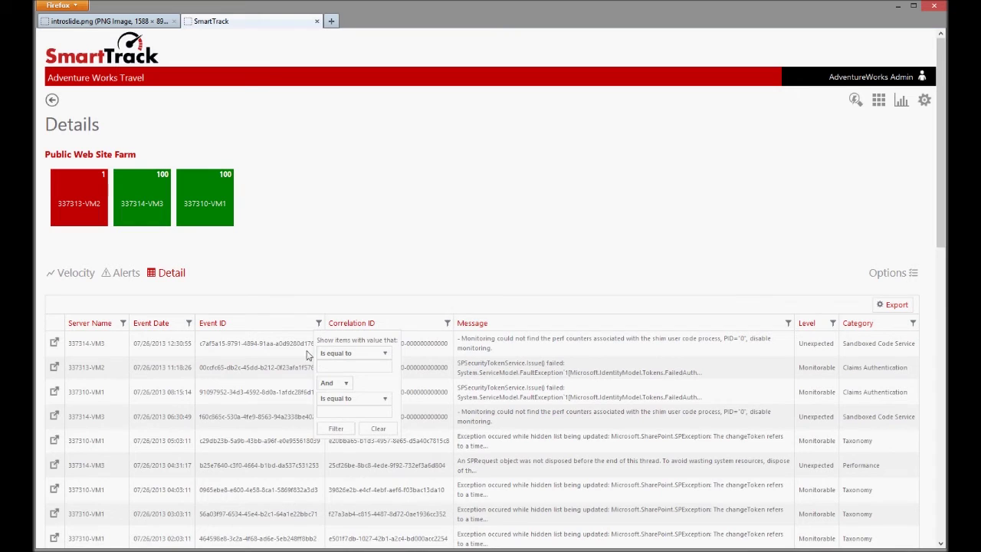
pyautogui.click(257, 288)
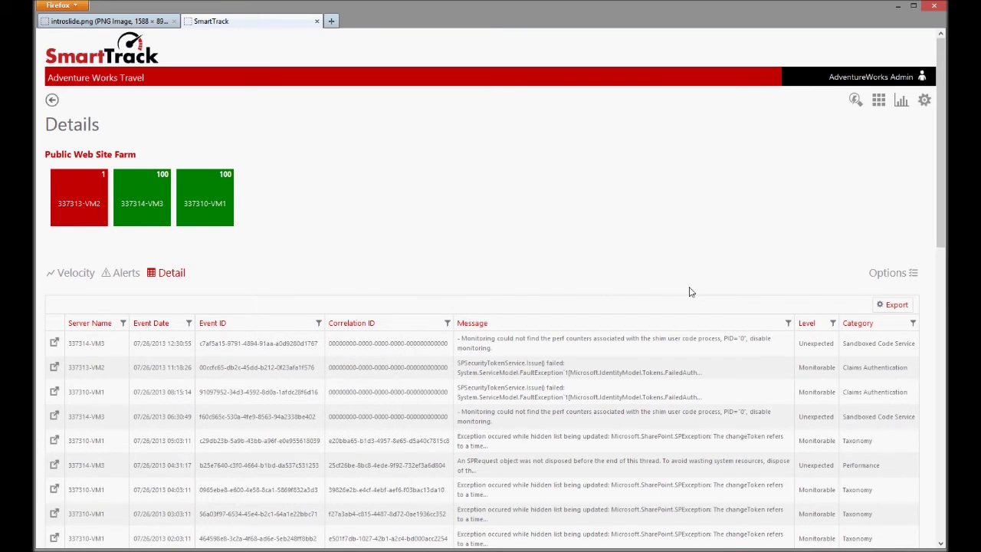
# Search the farm's detailed events for the phrase "sprequest" and copy the matching event's correlation ID
pyautogui.scroll(-2, 690, 292)
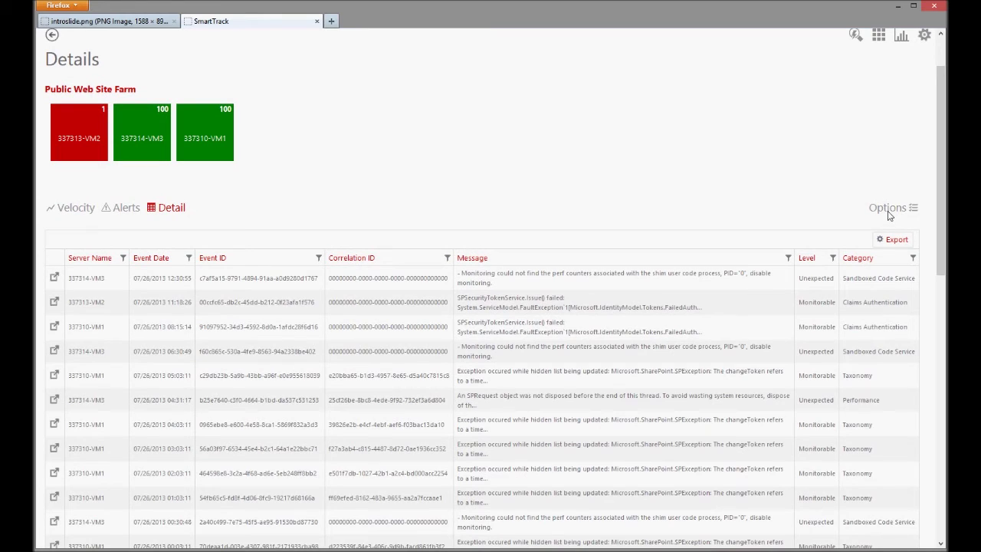
pyautogui.click(890, 216)
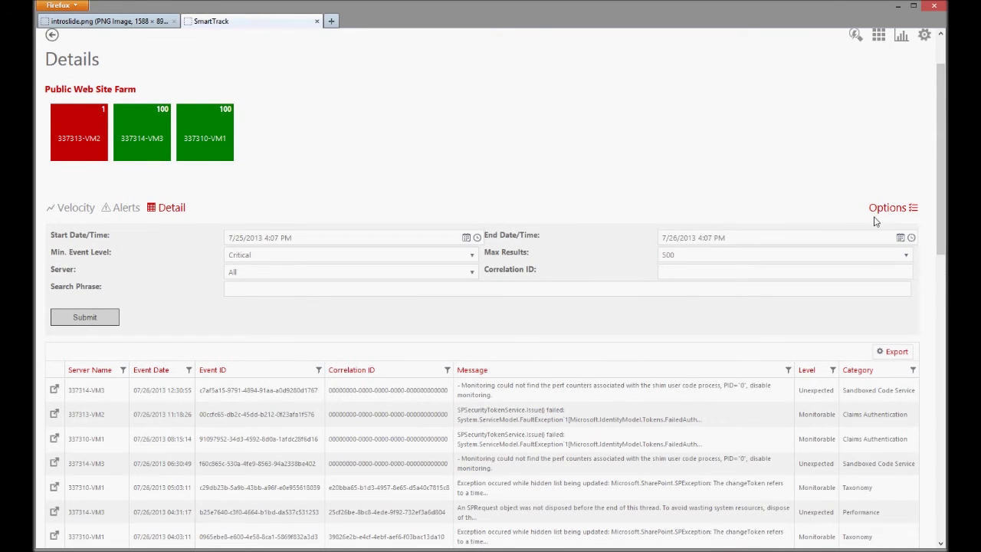
pyautogui.click(480, 294)
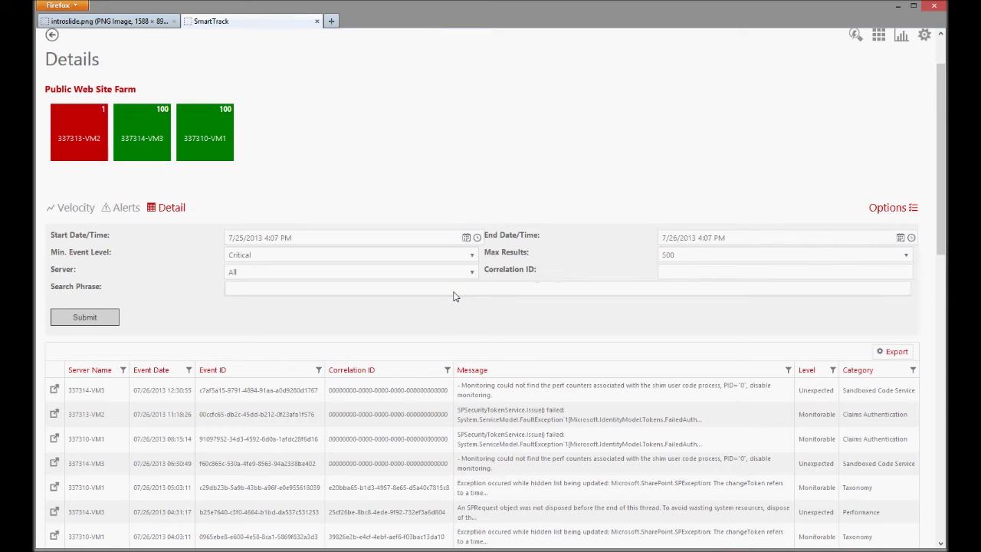
pyautogui.write('sprequest')
pyautogui.click(105, 322)
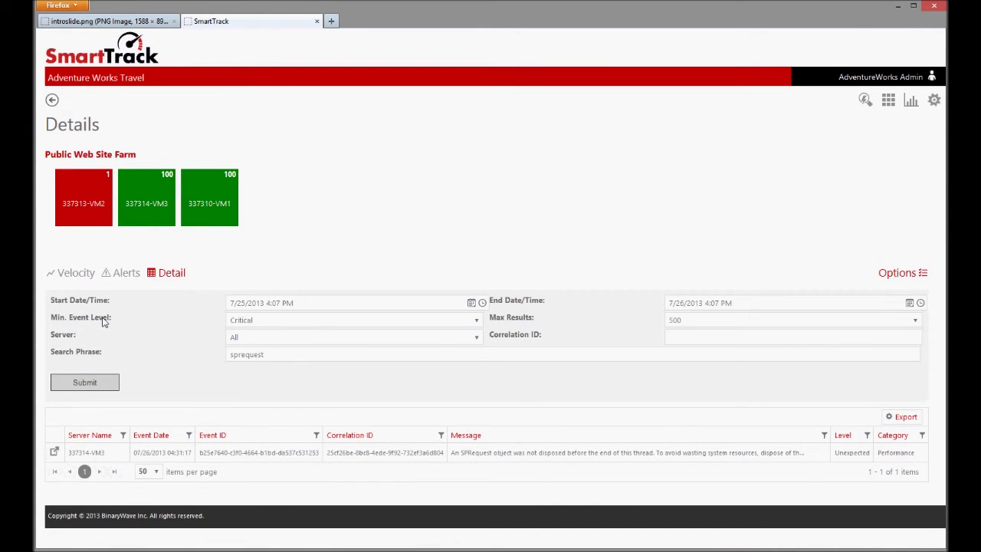
pyautogui.moveTo(330, 457); pyautogui.dragTo(447, 460)
pyautogui.hotkey('ctrl', 'c')
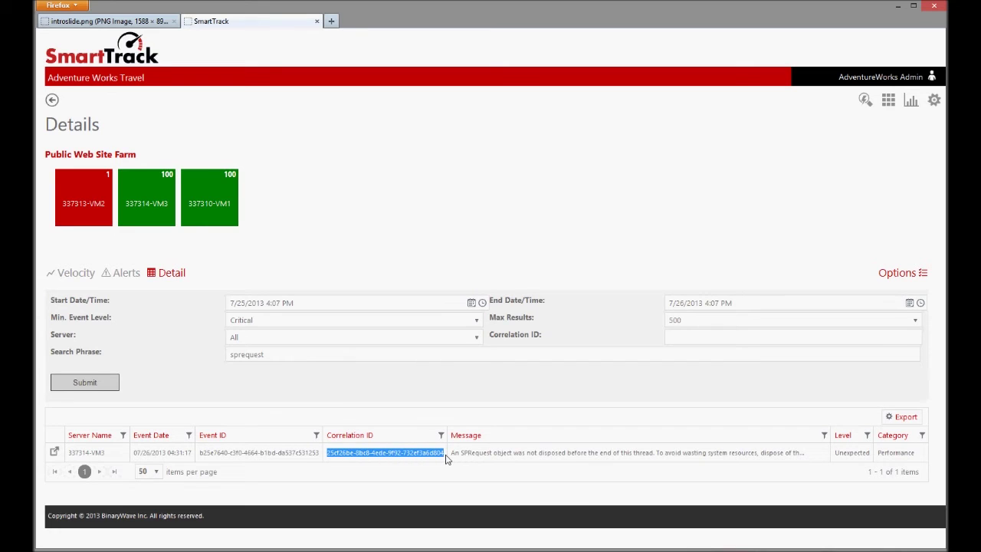
# Clear the search phrase, reload the full event list and hide the search options
pyautogui.moveTo(291, 360); pyautogui.dragTo(216, 362)
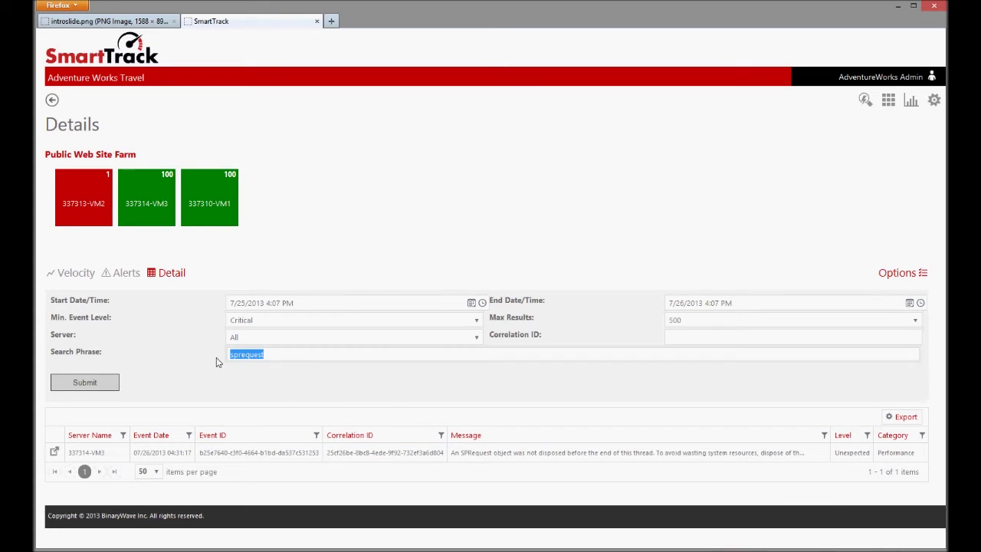
pyautogui.press('Delete')
pyautogui.click(100, 387)
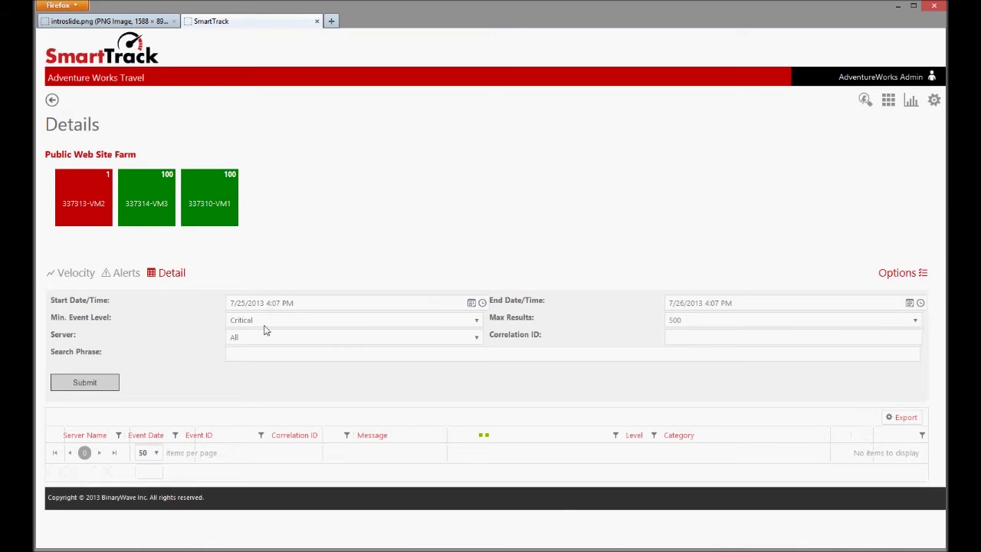
pyautogui.click(889, 274)
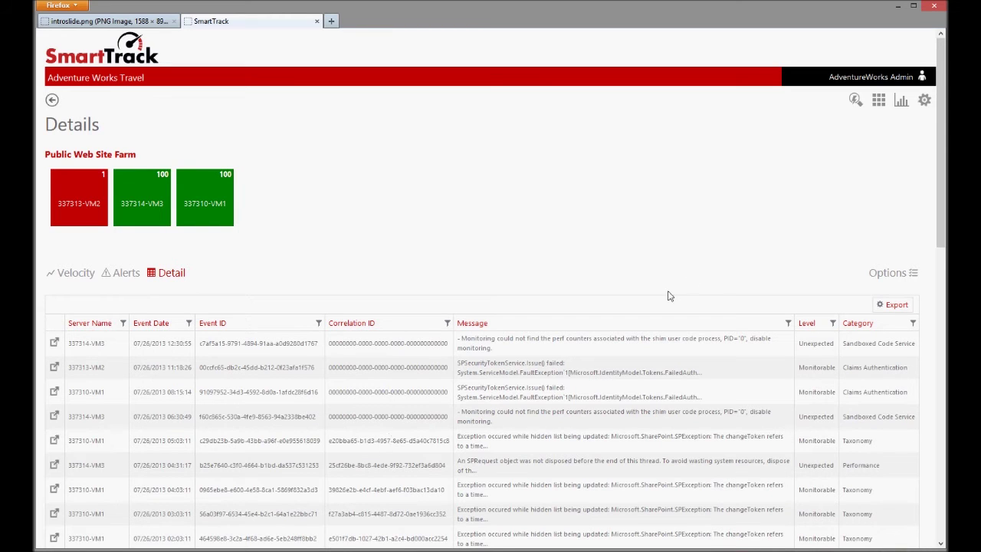
# Run a Quick Search in the Public Web Site Farm using the copied correlation ID
pyautogui.click(857, 101)
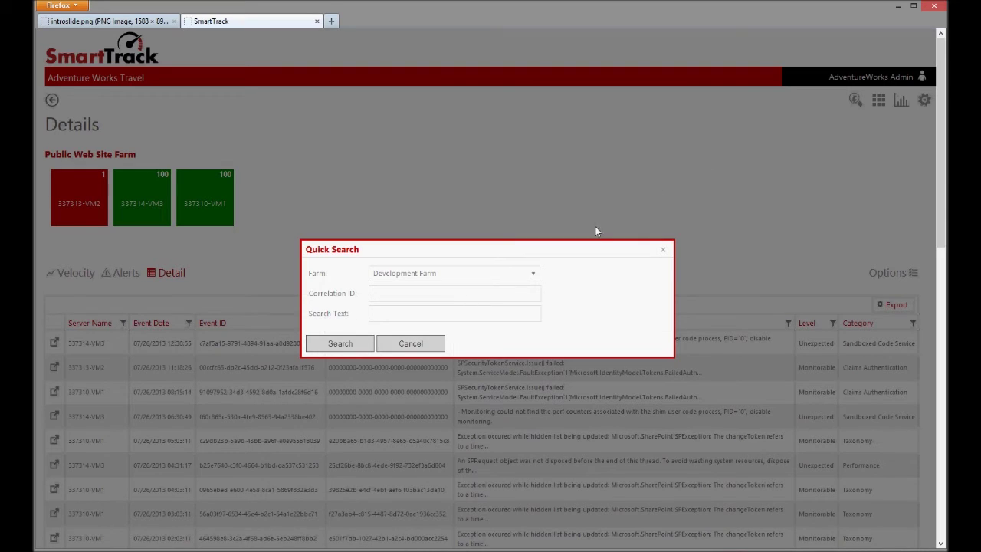
pyautogui.click(537, 274)
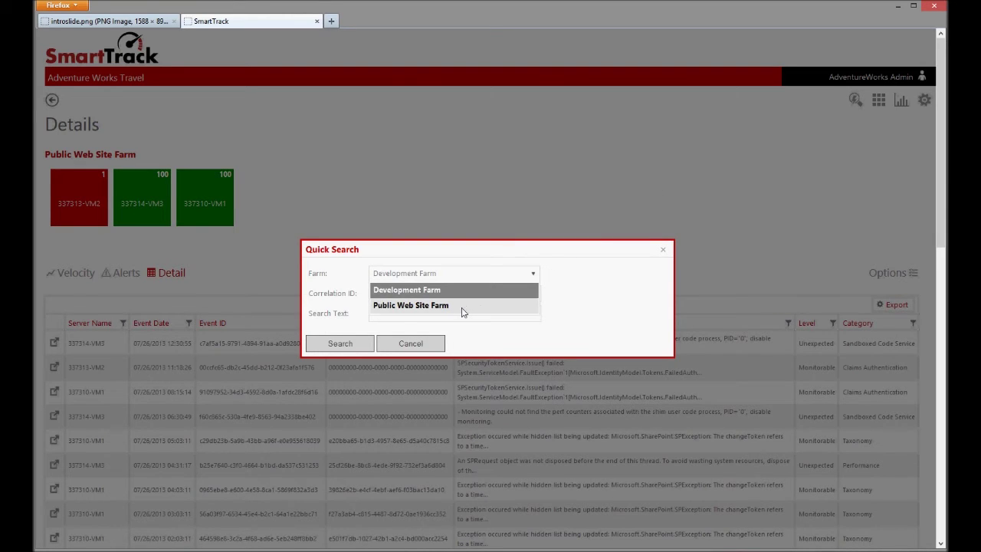
pyautogui.click(463, 311)
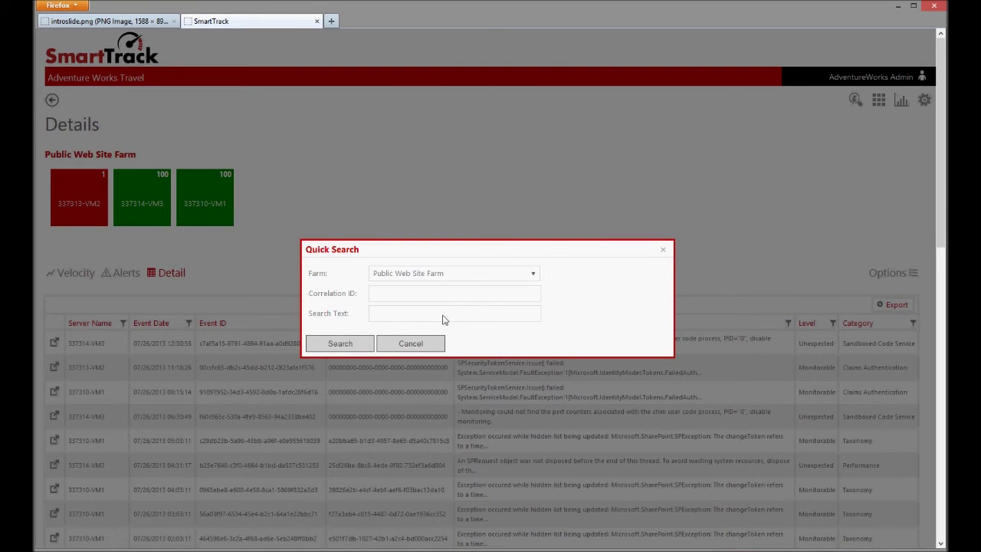
pyautogui.click(416, 299)
pyautogui.hotkey('ctrl', 'v')
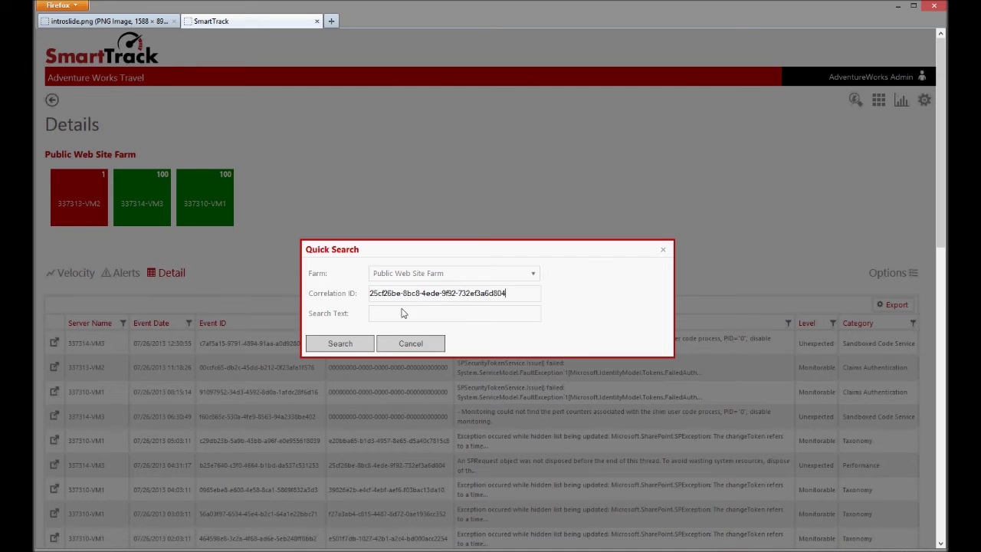
pyautogui.click(345, 345)
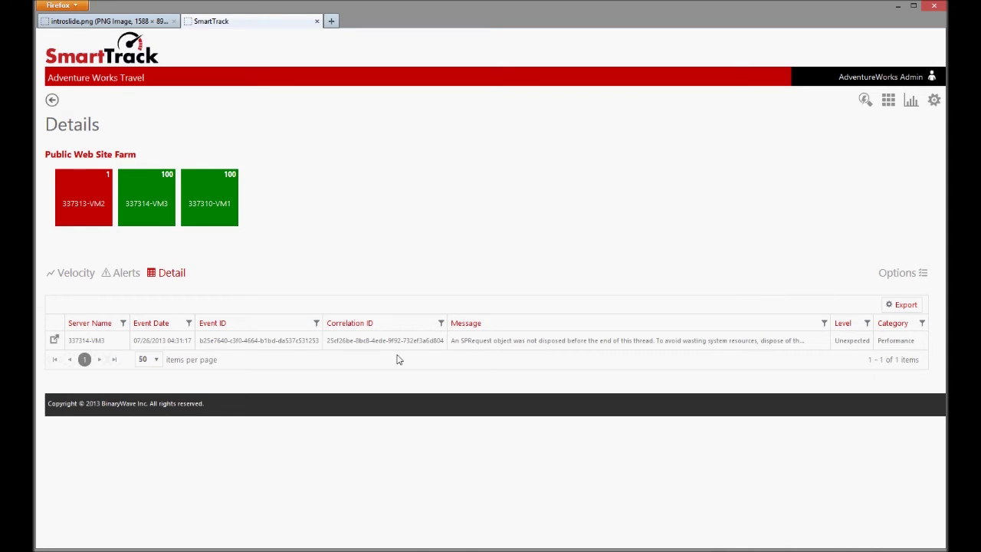
# Inspect the found event's details, highlighting the first sentence of its message, and close them
pyautogui.click(54, 340)
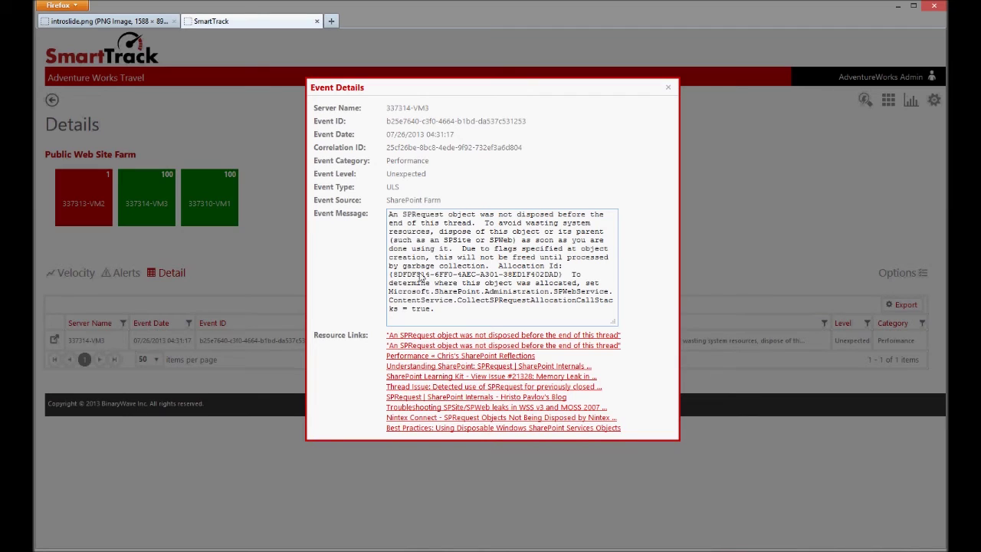
pyautogui.moveTo(389, 215); pyautogui.dragTo(478, 223)
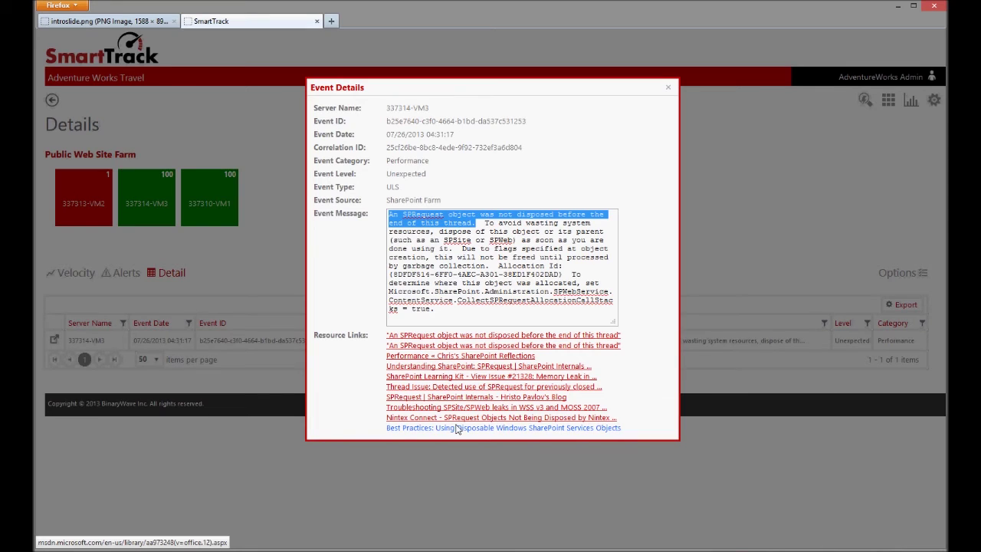
pyautogui.click(668, 89)
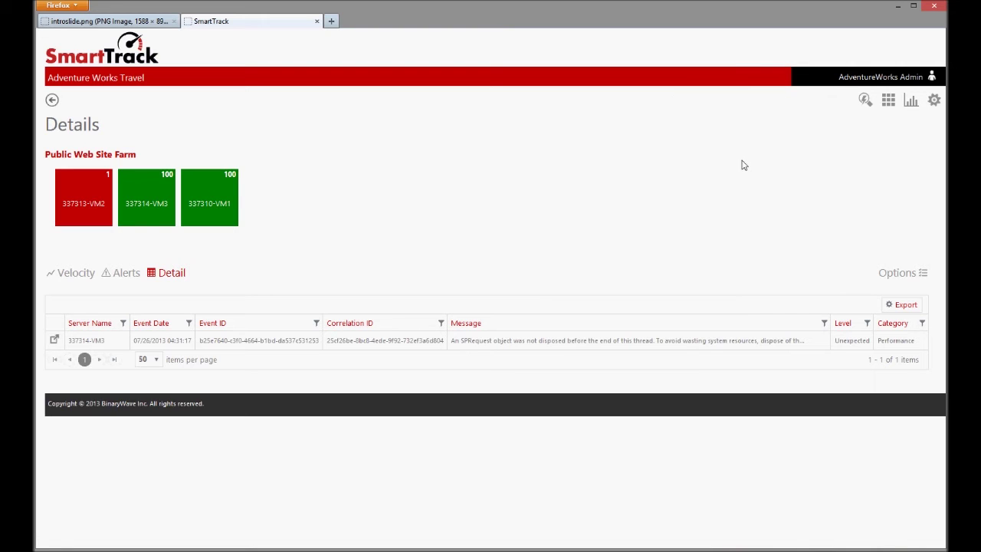
# Open the Summary report and review its farm table, critical event velocity, event categories and event levels charts
pyautogui.click(911, 103)
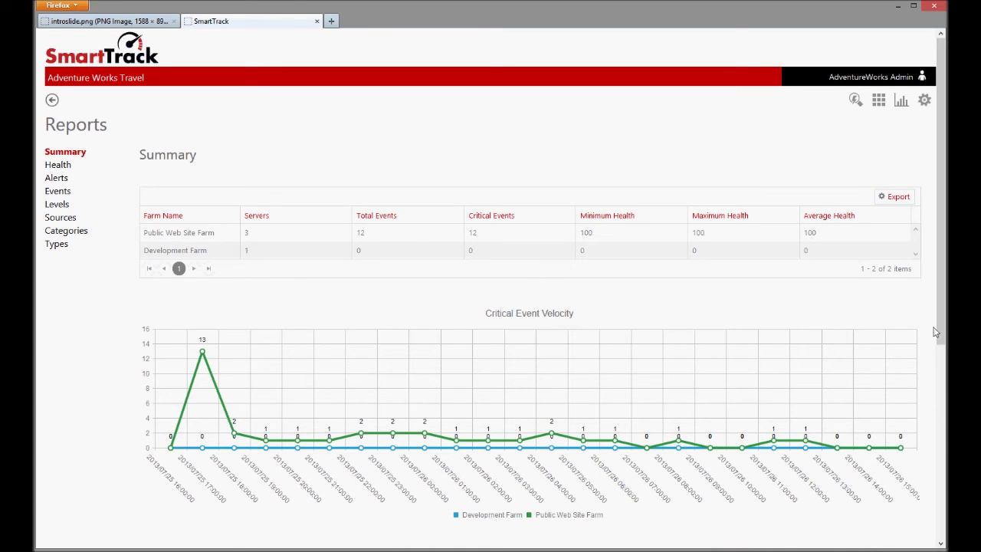
pyautogui.scroll(-3, 940, 324)
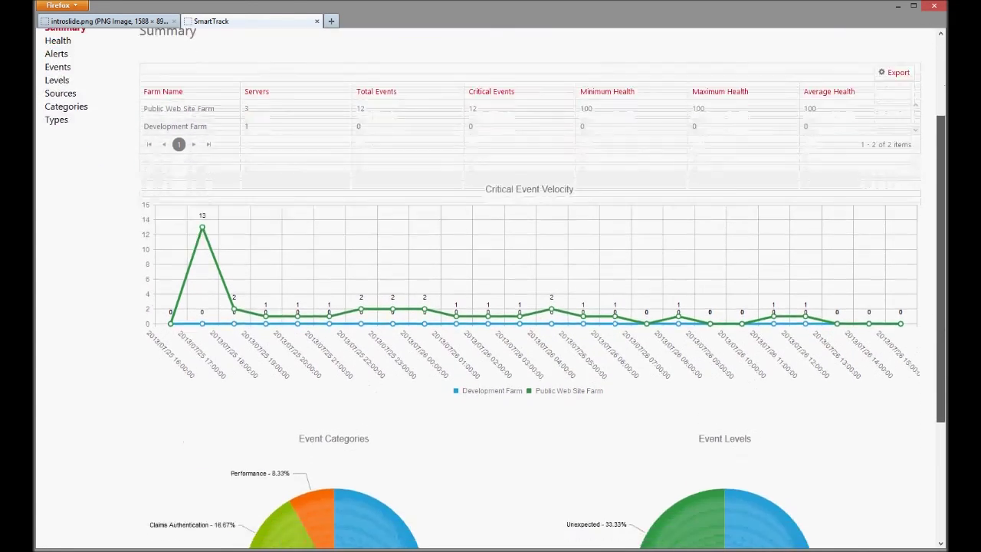
pyautogui.scroll(-4, 491, 306)
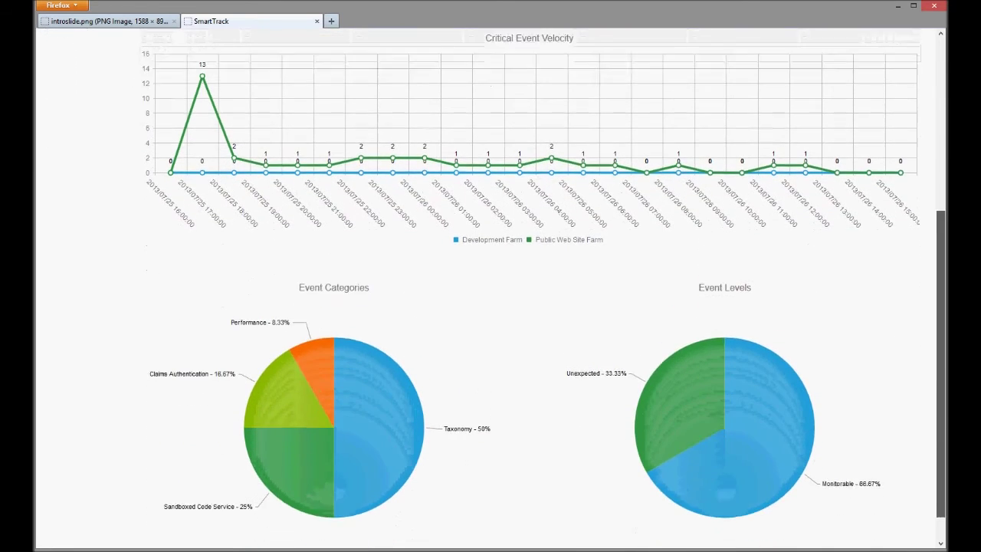
pyautogui.scroll(-1, 874, 510)
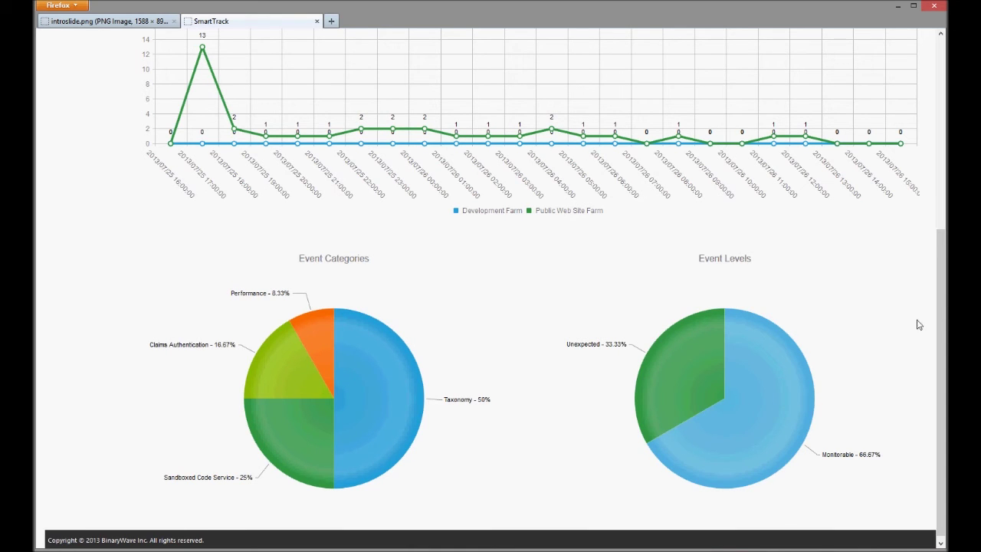
pyautogui.moveTo(938, 297); pyautogui.dragTo(937, 115)
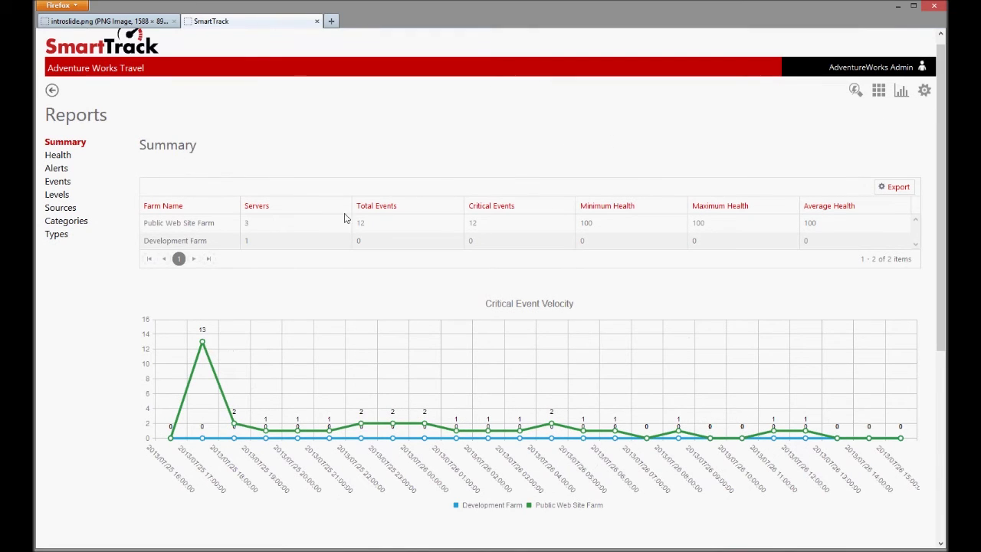
# Open the Events report and view its chart as Bar, Line, Area and Pie before returning it to Column
pyautogui.click(54, 183)
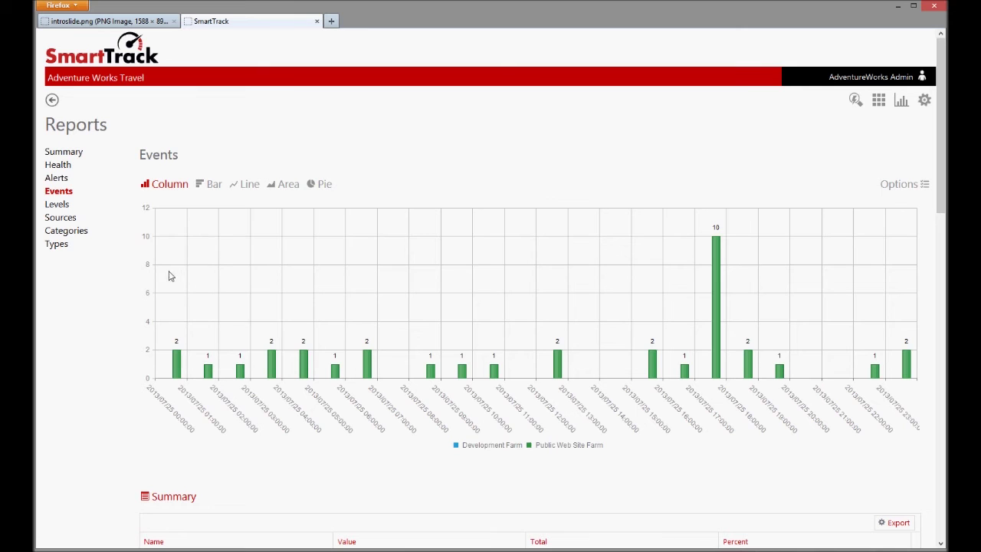
pyautogui.click(208, 184)
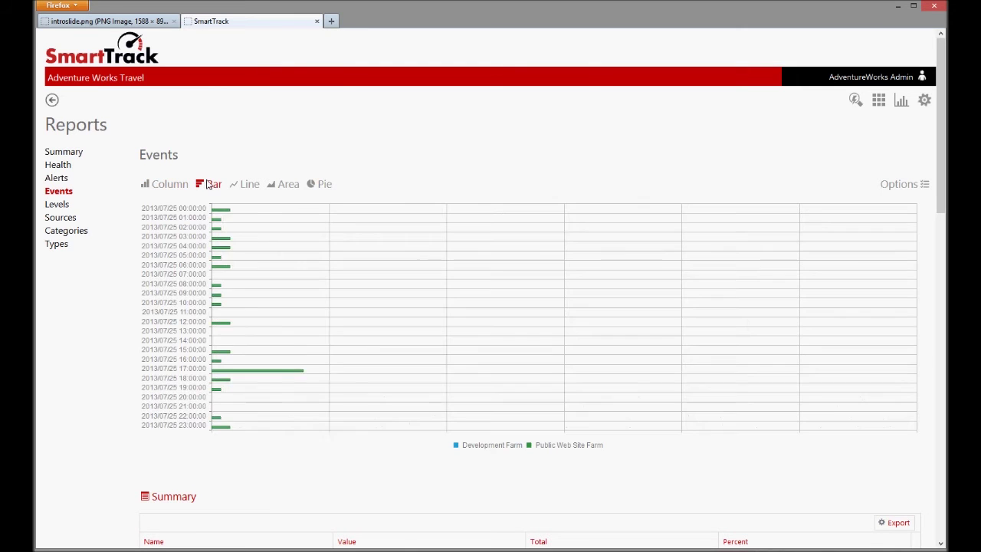
pyautogui.click(248, 186)
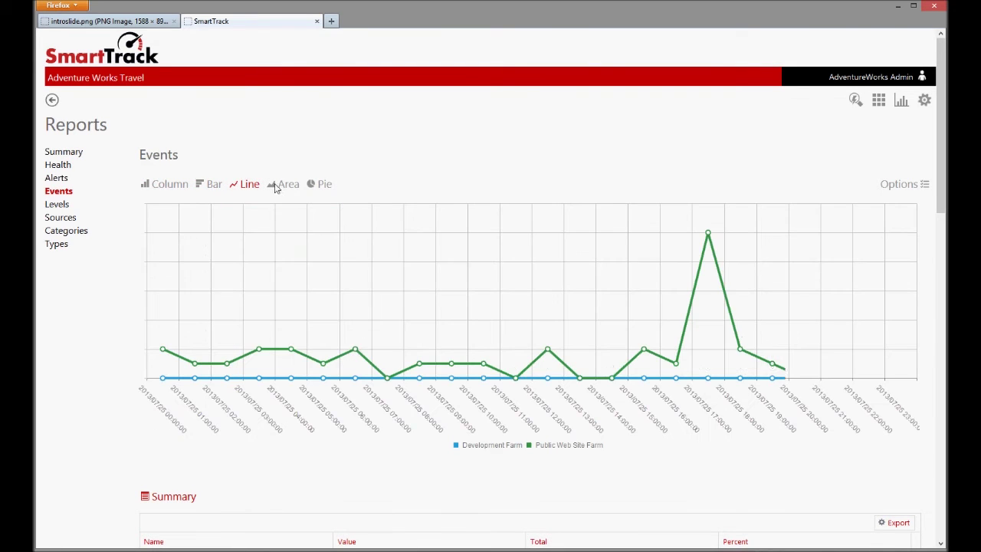
pyautogui.click(282, 186)
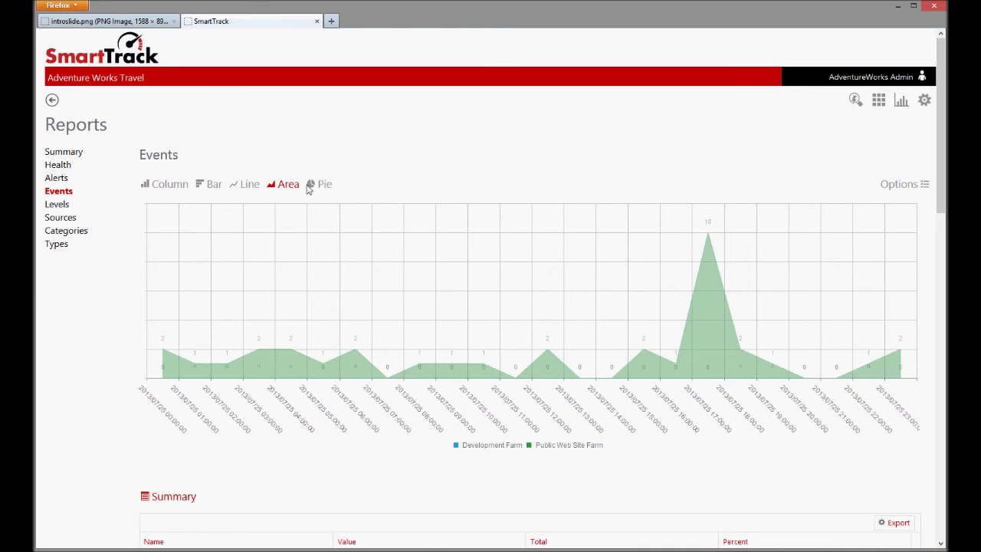
pyautogui.click(318, 186)
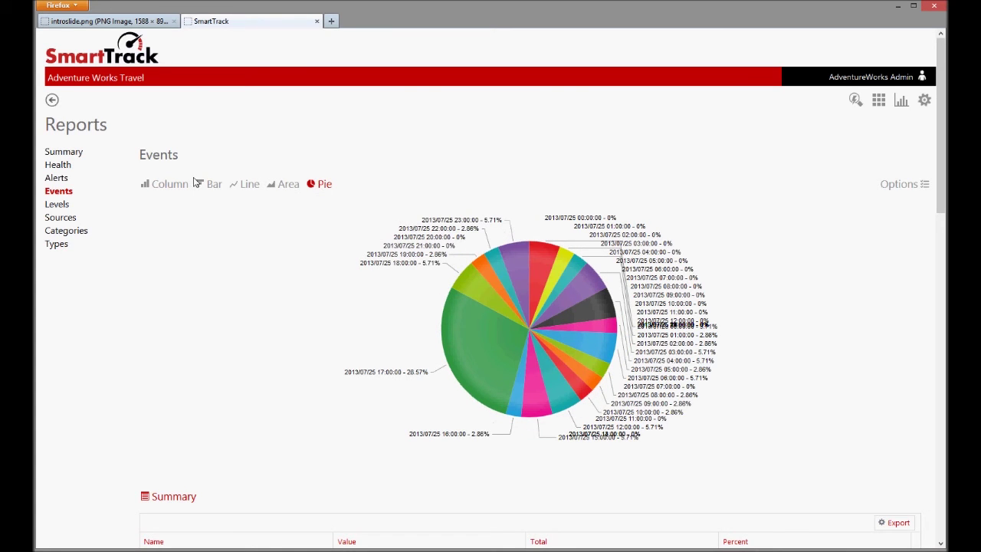
pyautogui.click(170, 187)
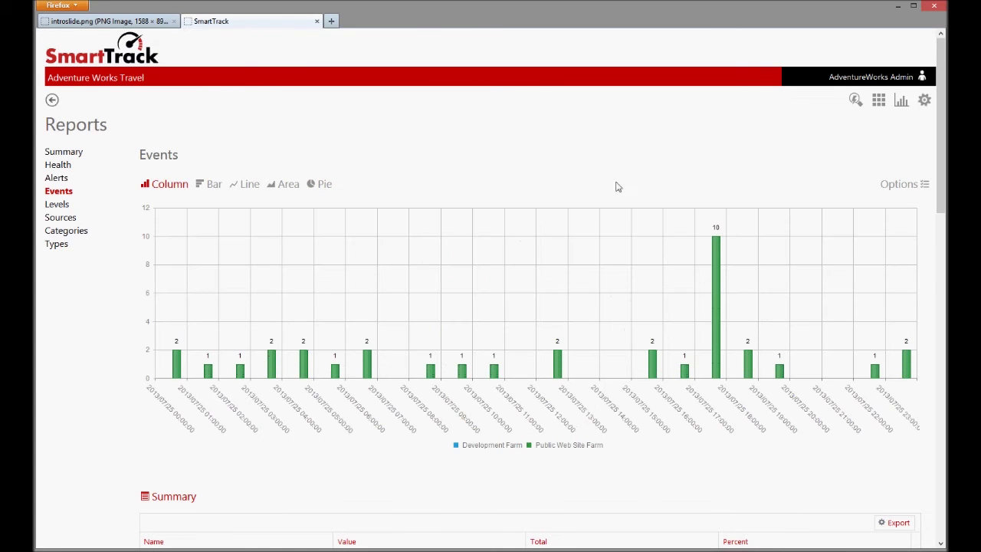
# Examine the Events report's filter options, hide them again, and look through the Summary table below the chart
pyautogui.click(903, 186)
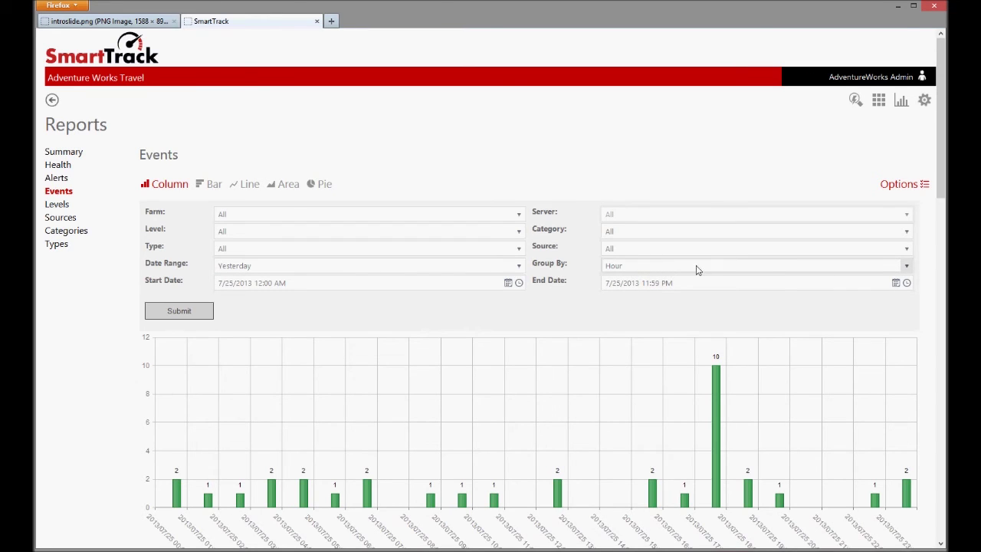
pyautogui.click(910, 191)
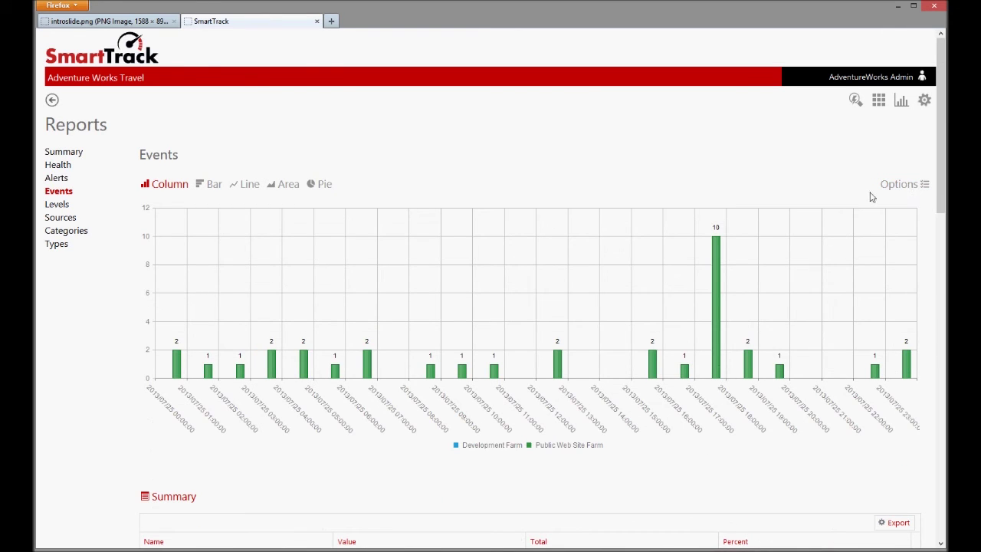
pyautogui.moveTo(944, 200); pyautogui.dragTo(943, 272)
pyautogui.scroll(-5, 948, 287)
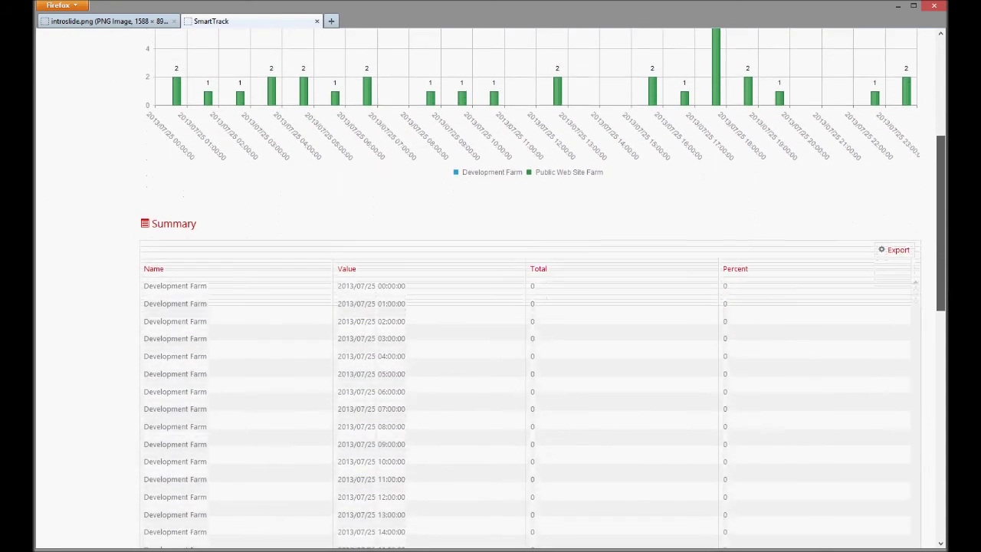
pyautogui.scroll(-2, 529, 306)
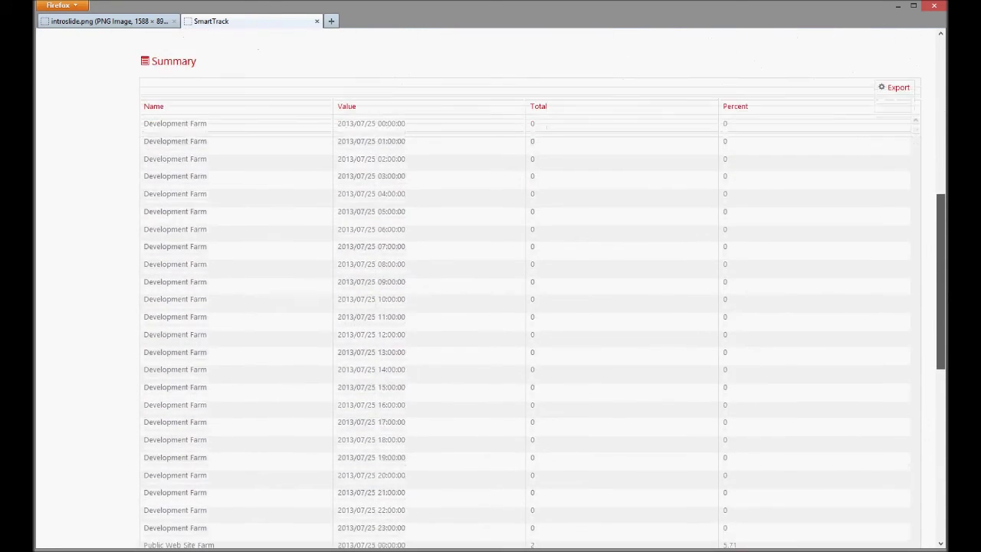
pyautogui.scroll(-8, 529, 307)
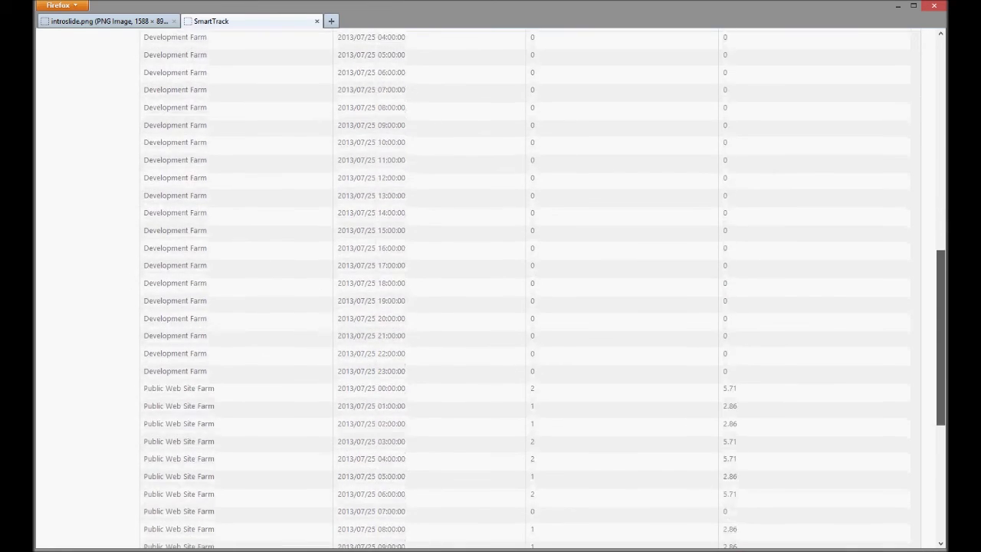
pyautogui.scroll(14, 529, 307)
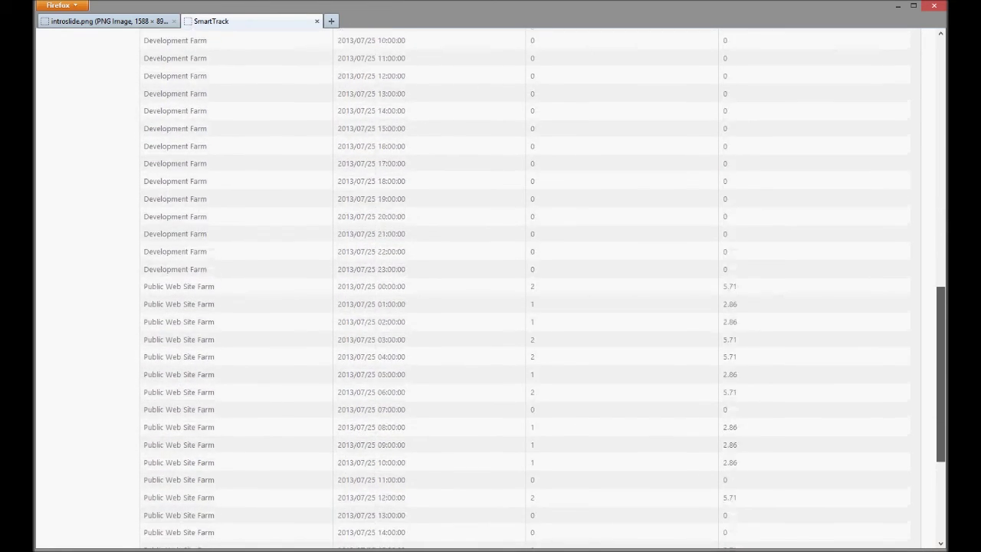
pyautogui.scroll(8, 748, 238)
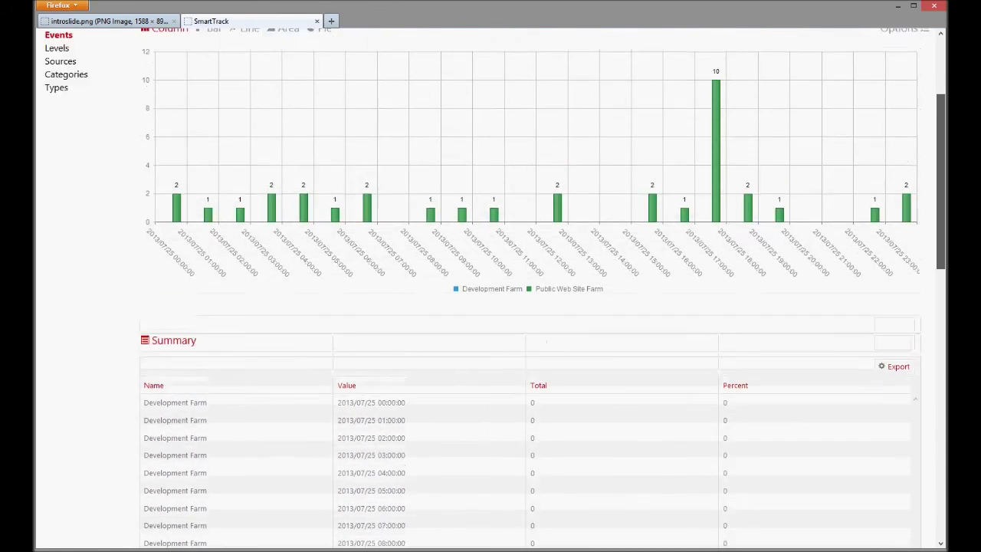
# Drill into the 2013/07/25 17:00:00 column of the Events chart and review its Detail event table
pyautogui.click(717, 265)
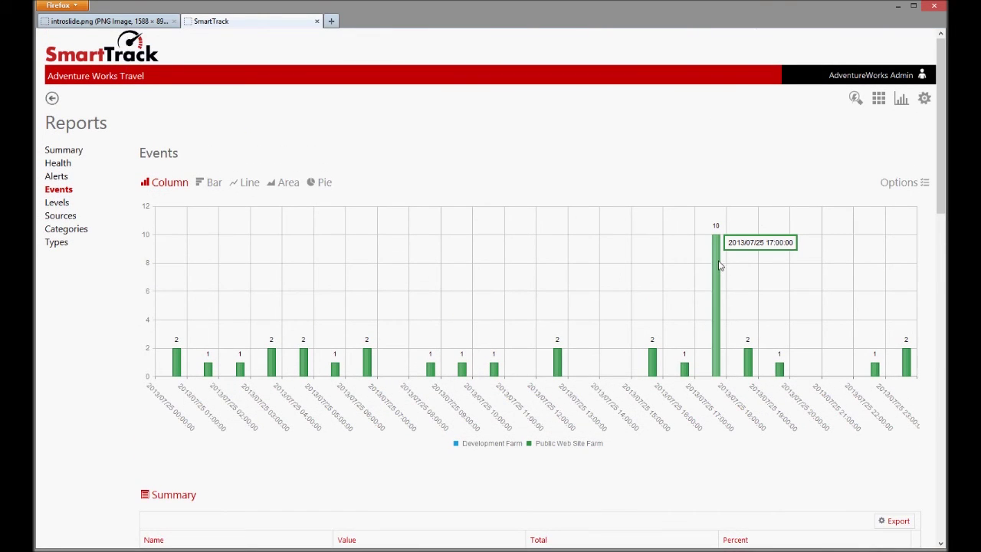
pyautogui.moveTo(939, 240); pyautogui.dragTo(946, 372)
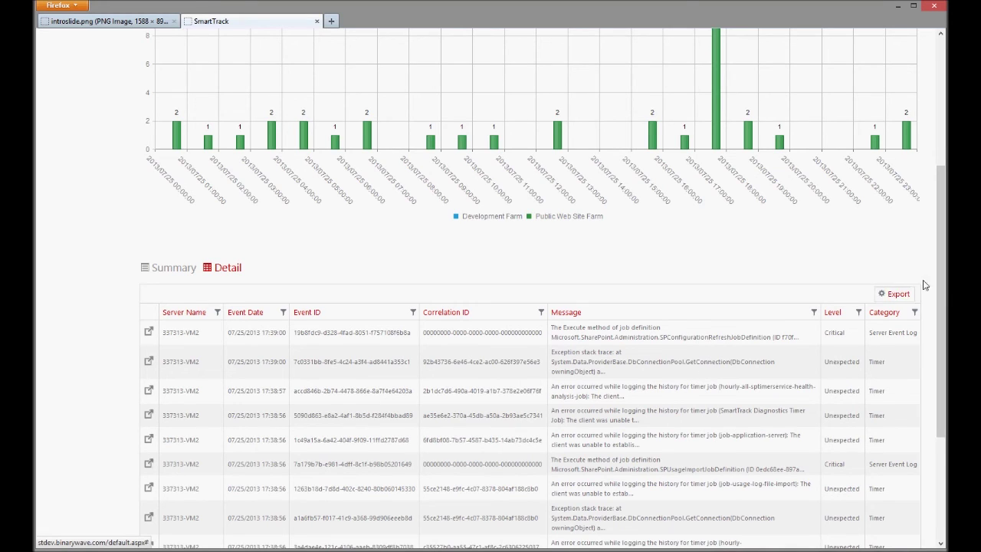
pyautogui.moveTo(944, 273); pyautogui.dragTo(930, 134)
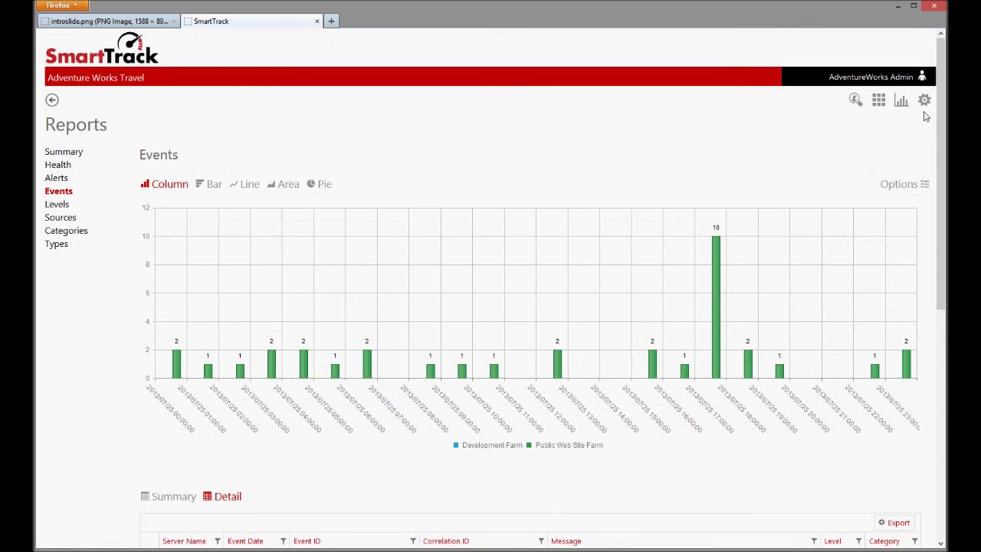
# Review the Messages and Environment pages in Settings, expanding the Public Web Site Farm to list its servers
pyautogui.click(925, 101)
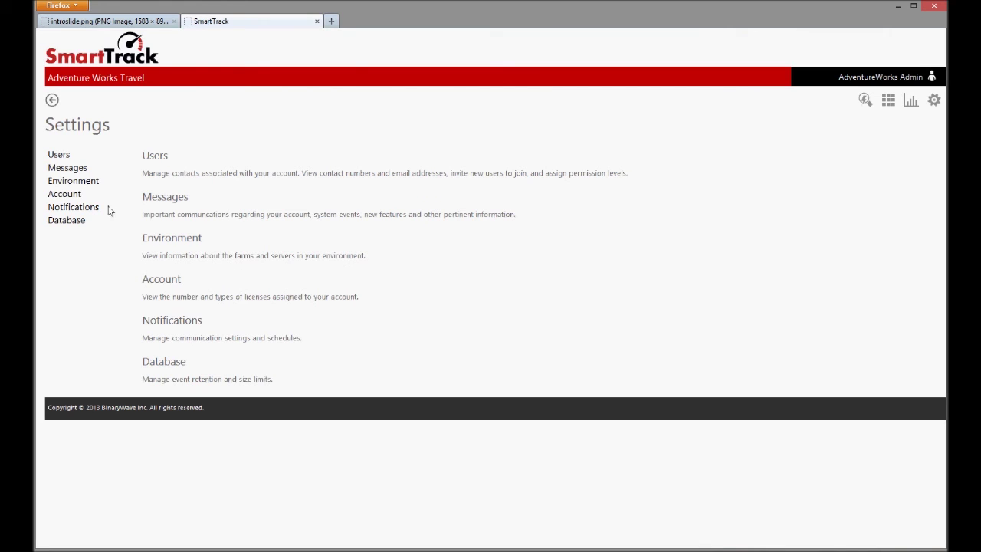
pyautogui.click(72, 170)
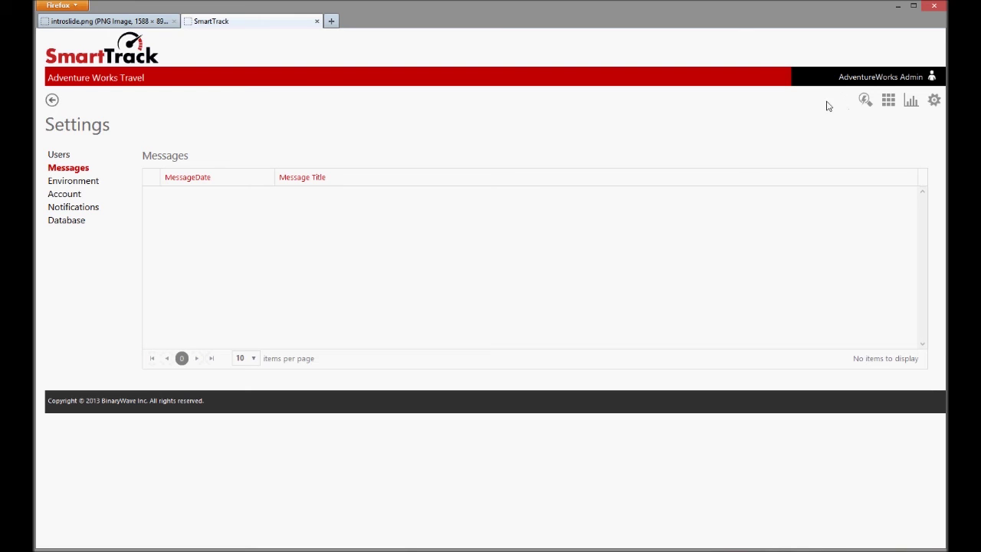
pyautogui.click(91, 182)
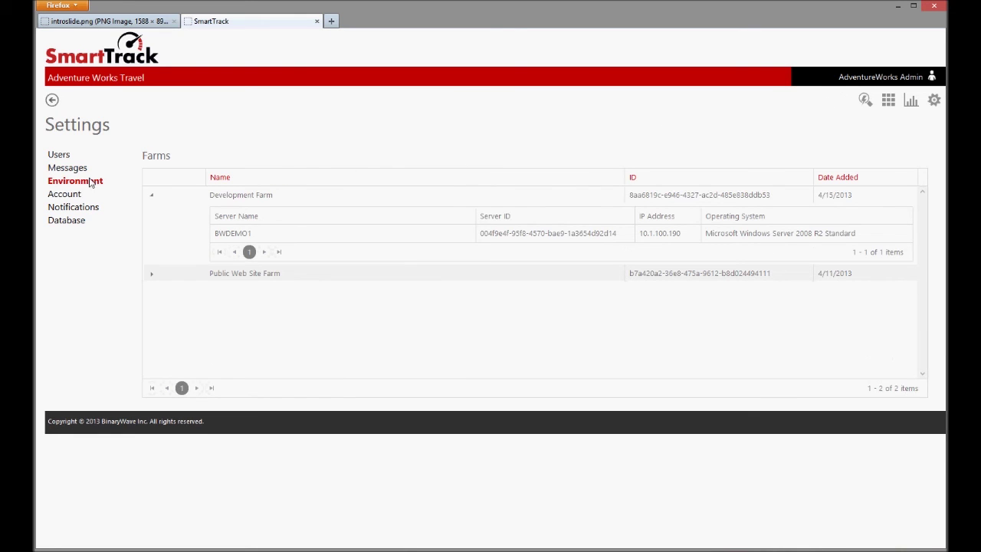
pyautogui.click(151, 276)
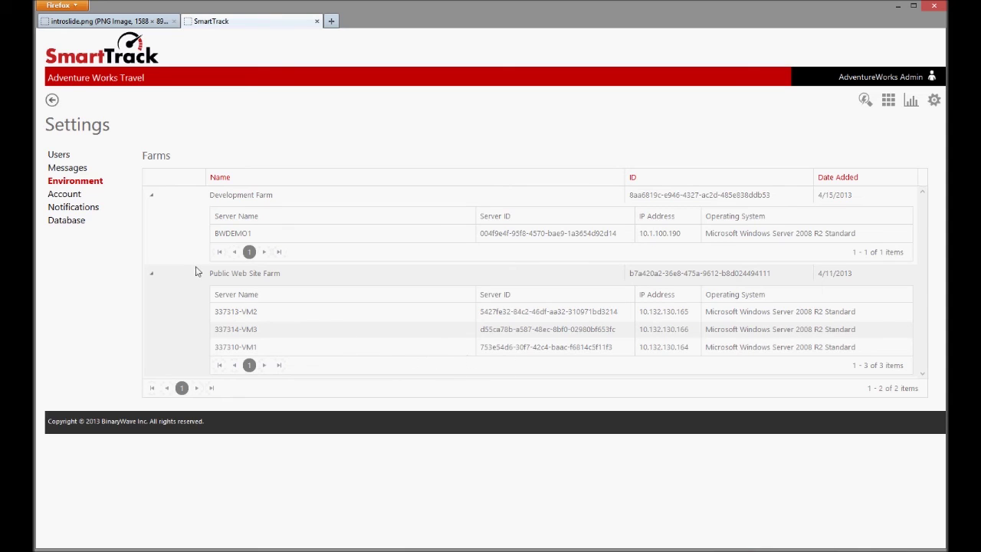
# Review the Account, Notifications and Database settings pages and return to the Dashboard
pyautogui.click(70, 197)
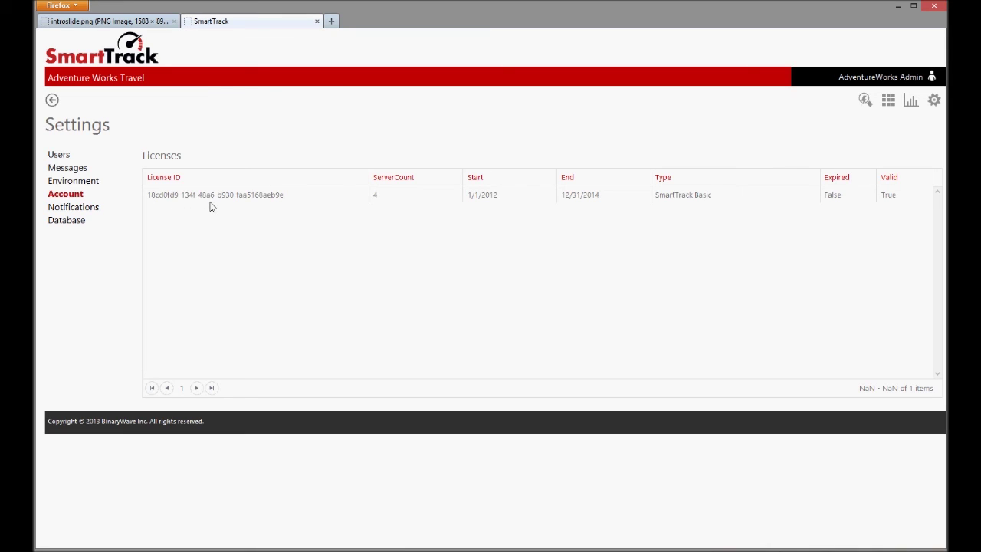
pyautogui.click(90, 212)
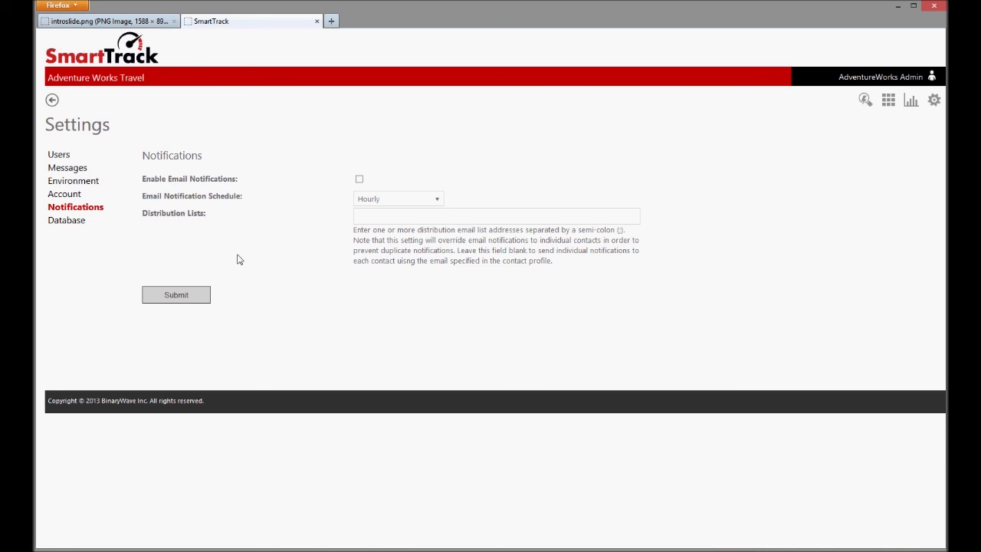
pyautogui.click(77, 224)
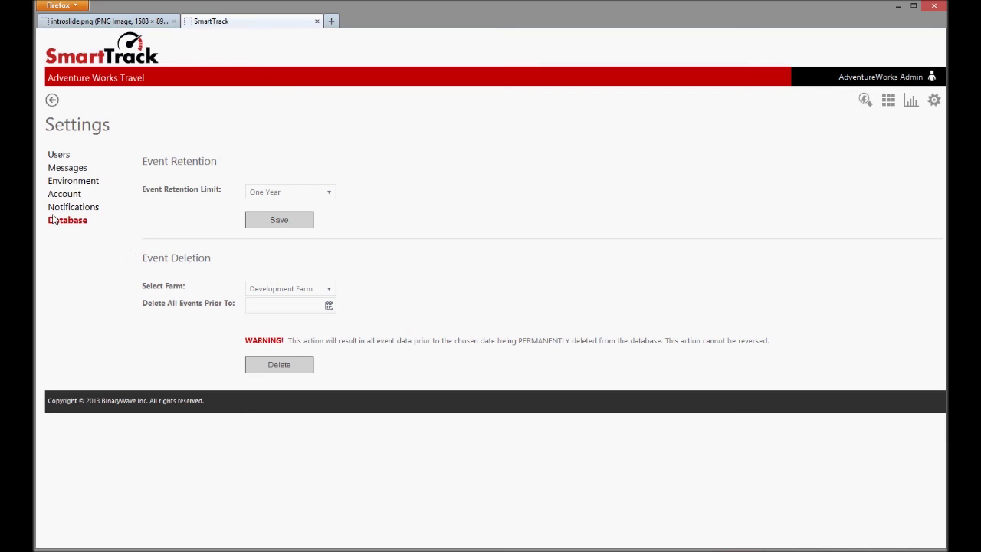
pyautogui.click(52, 101)
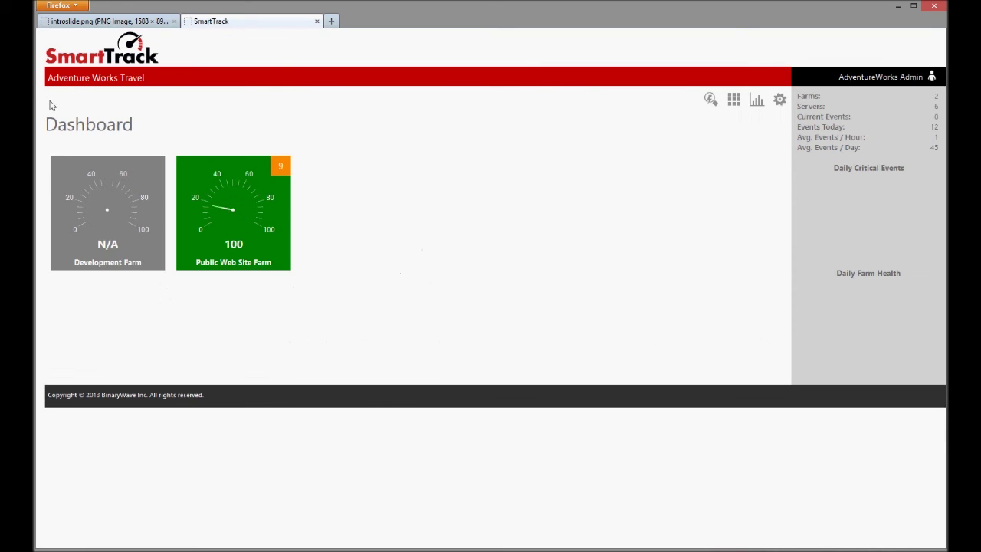